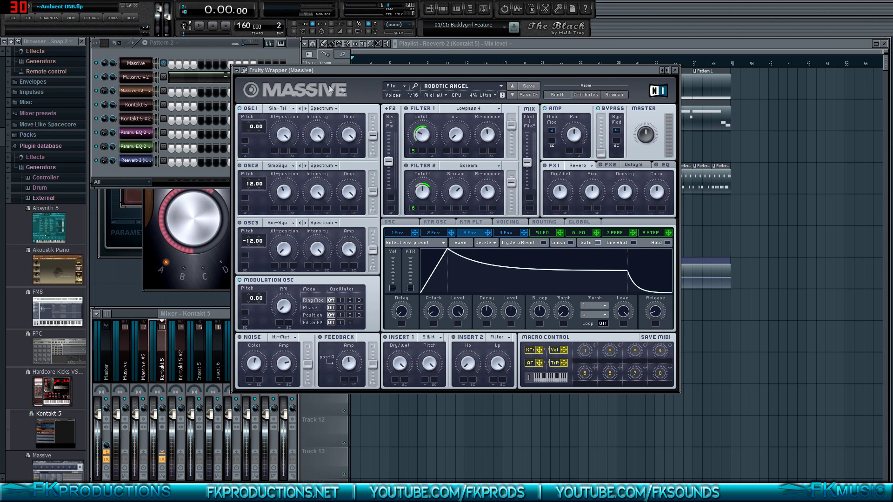
Step: Move the Massive window lower and browse OSC1's wavetables twice, leaving it on Sin-Tri
drag(324, 71, 351, 117)
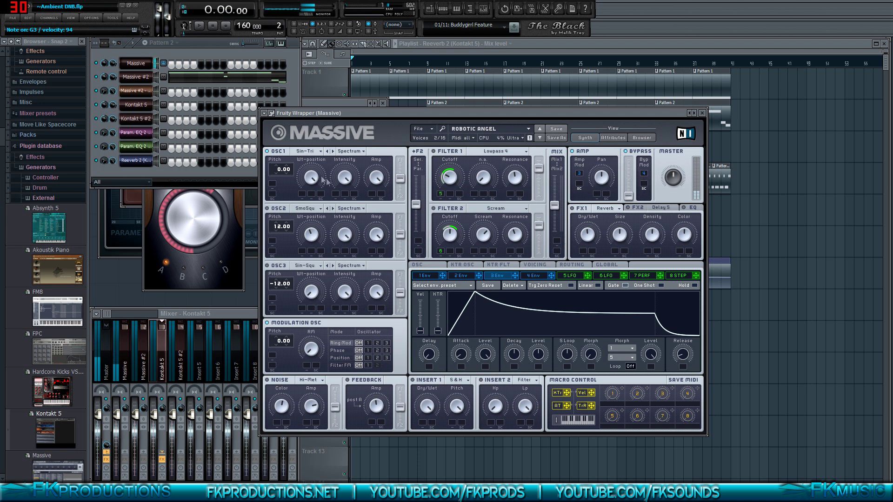
click(303, 151)
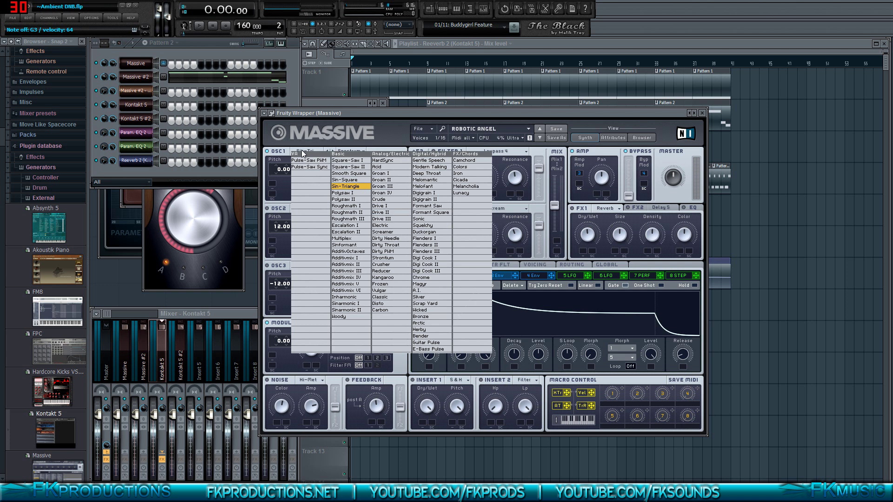
click(302, 152)
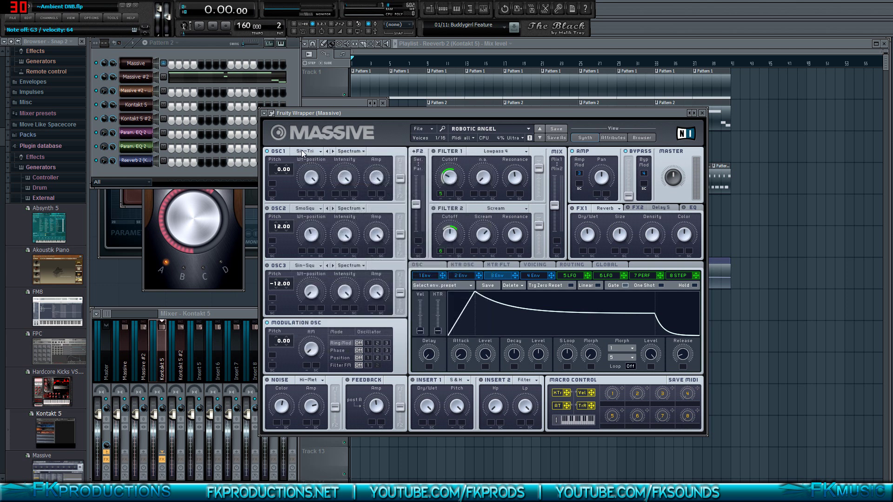
click(302, 152)
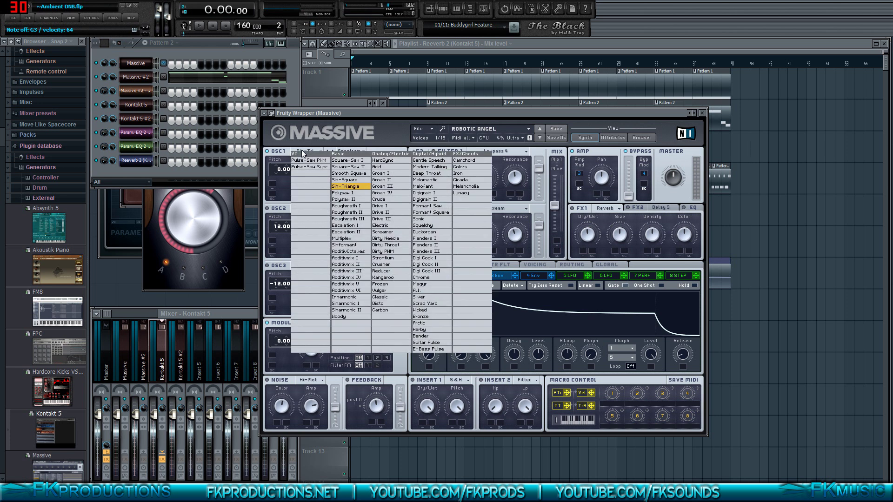
click(303, 152)
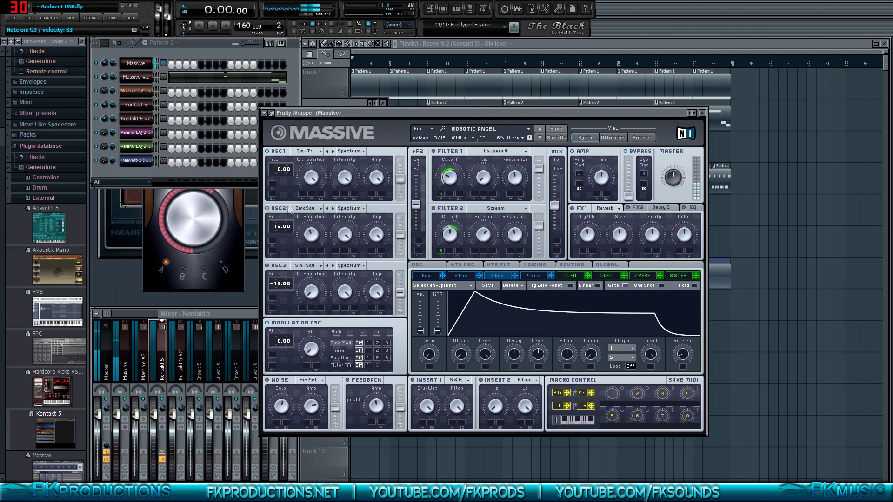
click(285, 224)
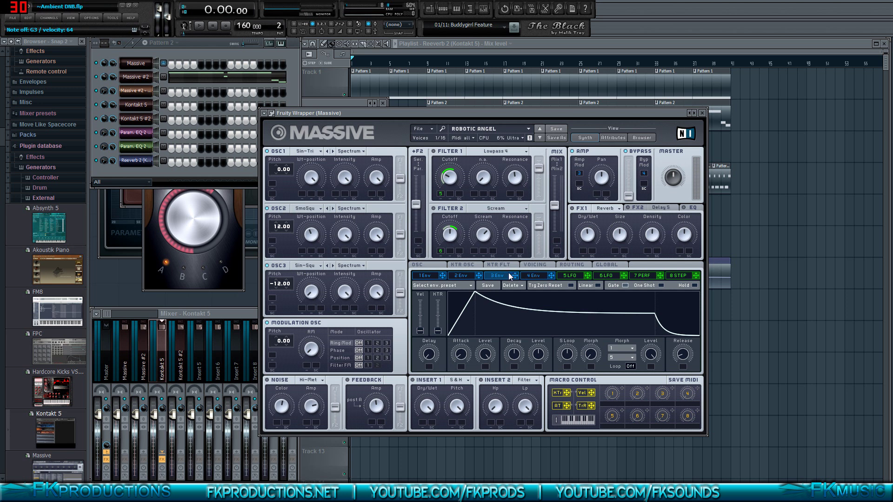
Step: Shape envelope 4's attack level, decay level and longer decay time, then route it to Amp
drag(551, 279, 552, 278)
click(541, 276)
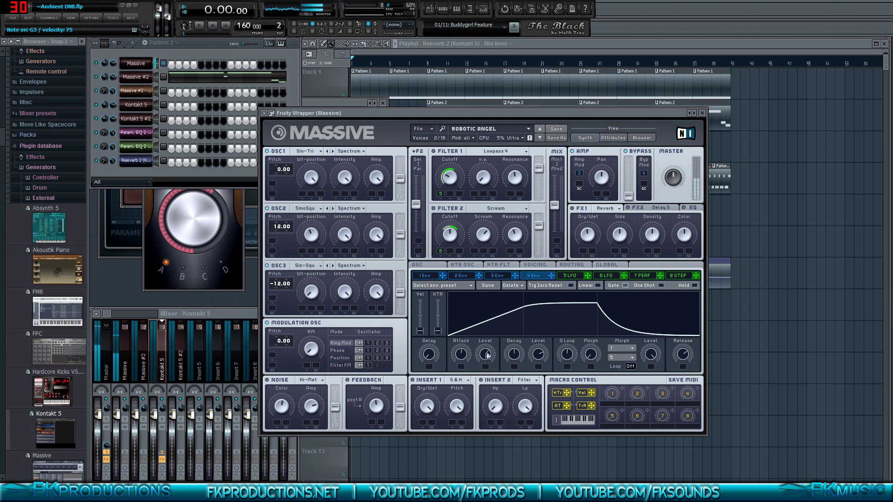
mouse_move(490, 357)
mouse_down()
mouse_move(484, 345)
mouse_move(485, 357)
mouse_up()
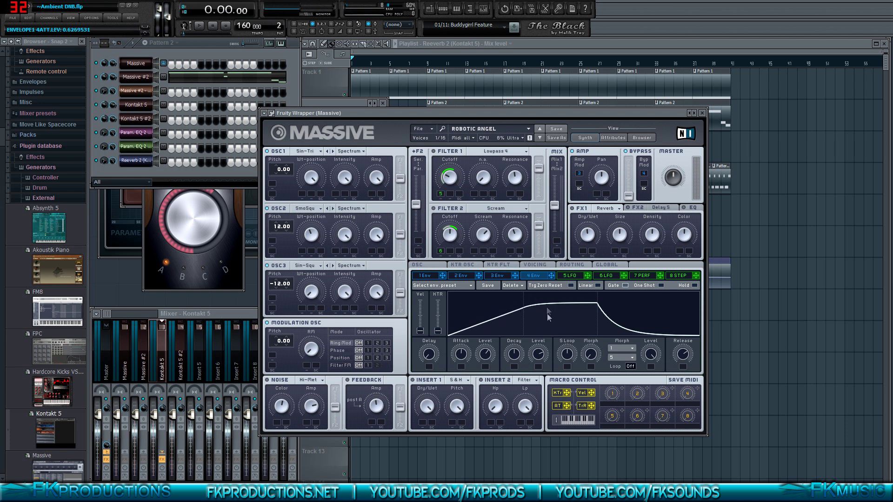
drag(536, 348, 535, 368)
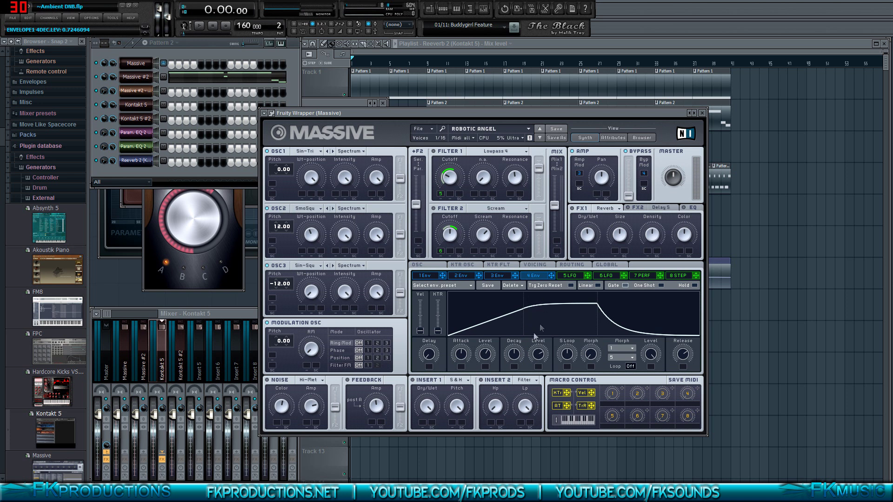
drag(517, 346, 517, 344)
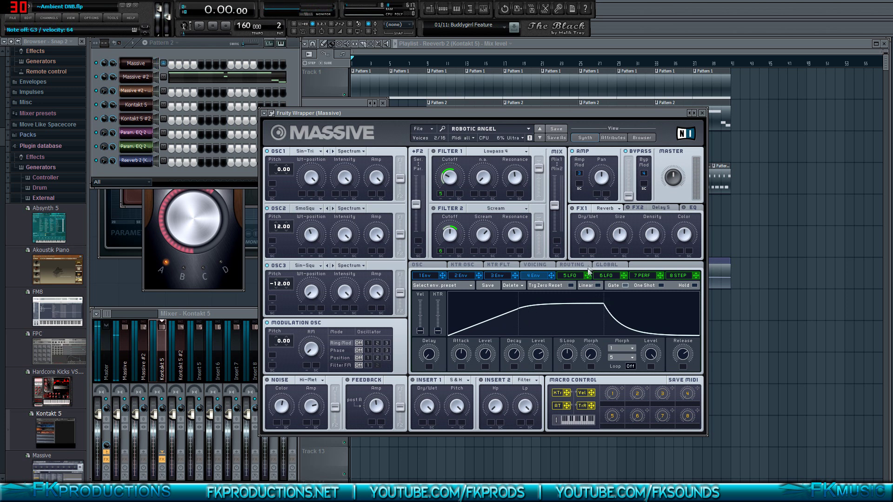
drag(579, 177, 579, 173)
click(471, 285)
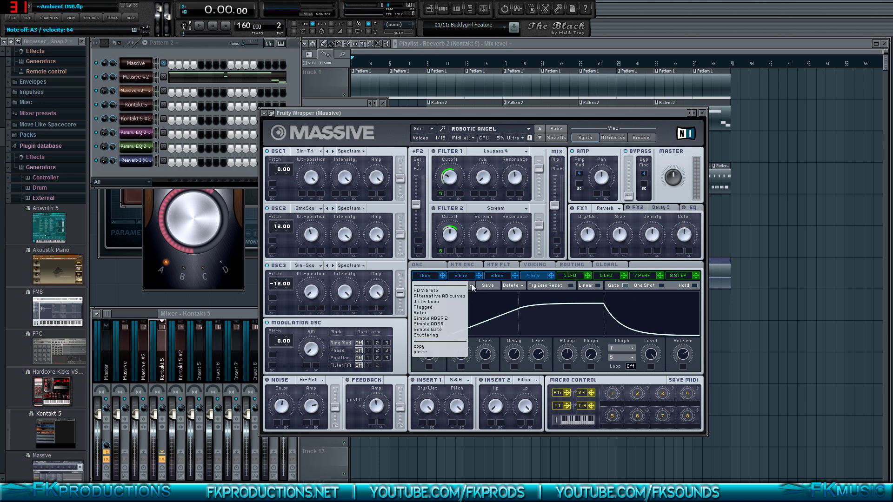
click(705, 299)
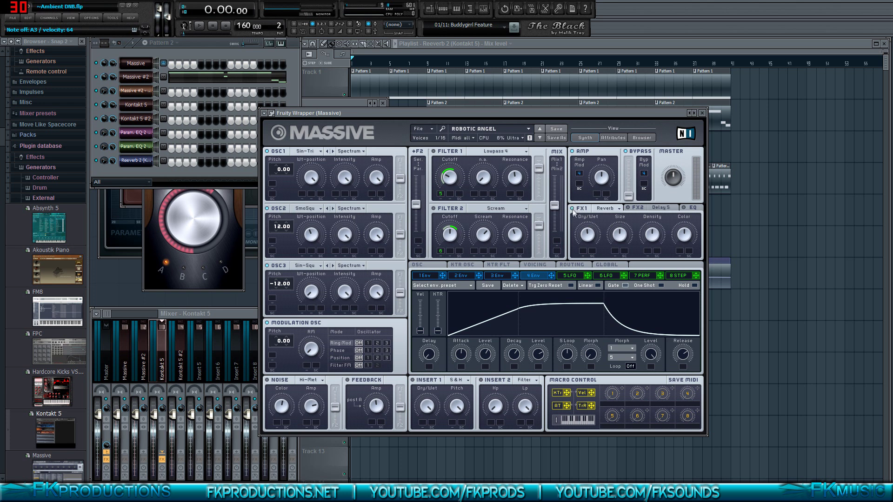
Step: Set FX1 to Reverb and display FX2's Delay S Dry/Wet, Damp and Feedback controls
click(613, 209)
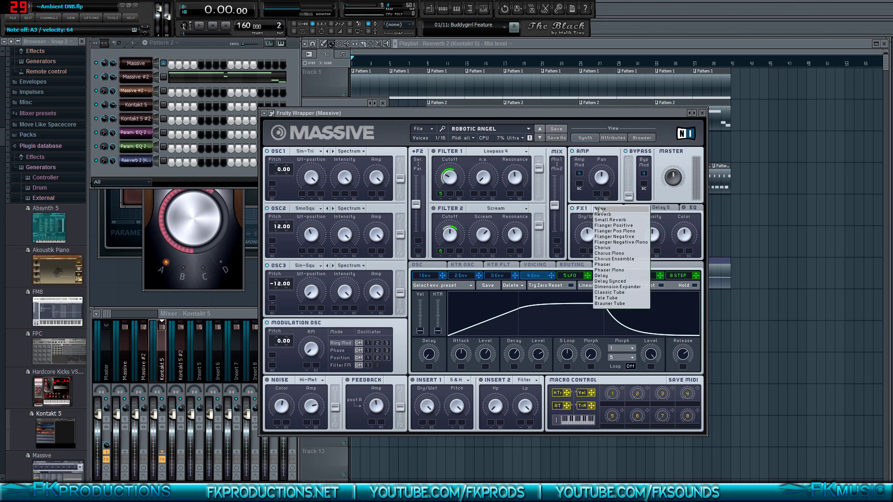
click(610, 214)
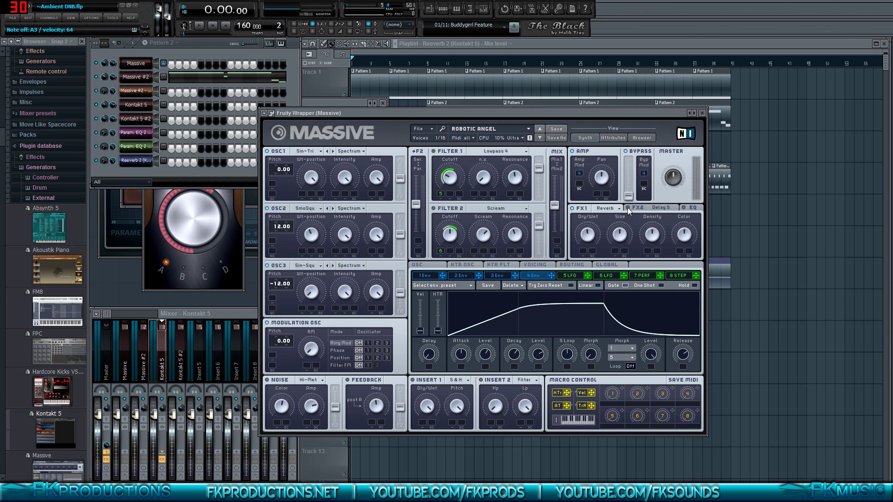
click(657, 207)
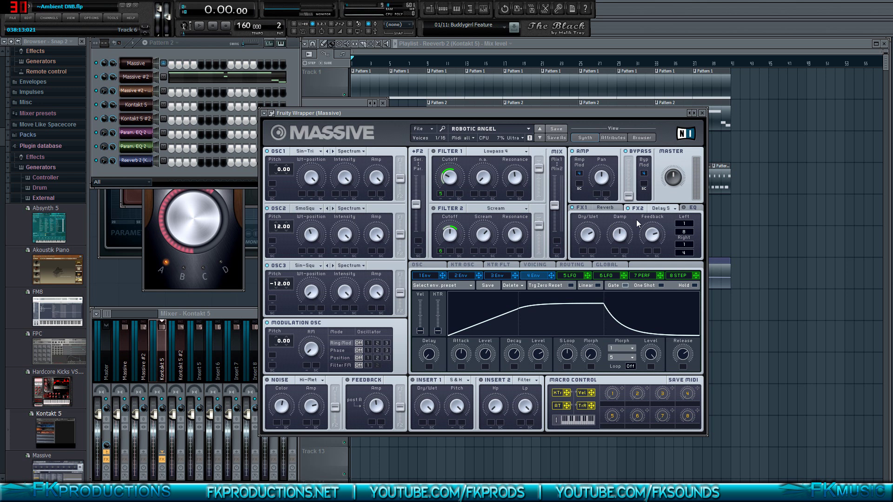
Step: Switch the effects section to the EQ page showing Low Shelf, Boost, Frequency and High Shelf
click(688, 208)
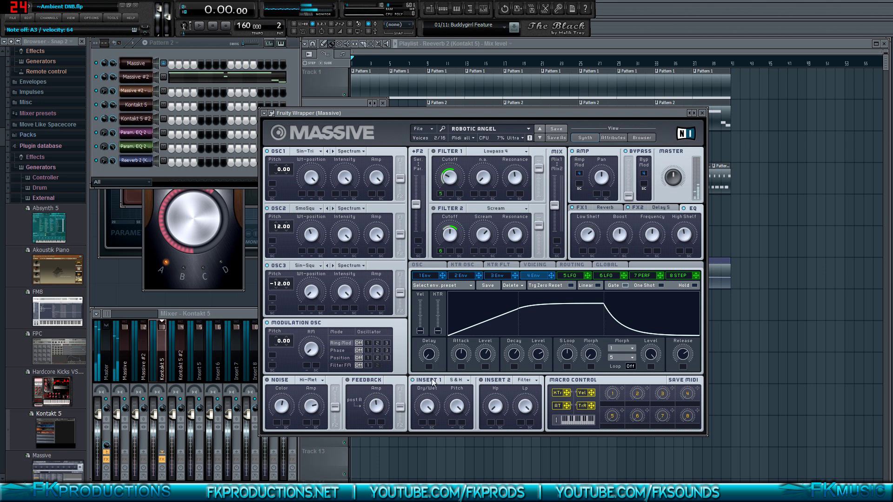
click(468, 382)
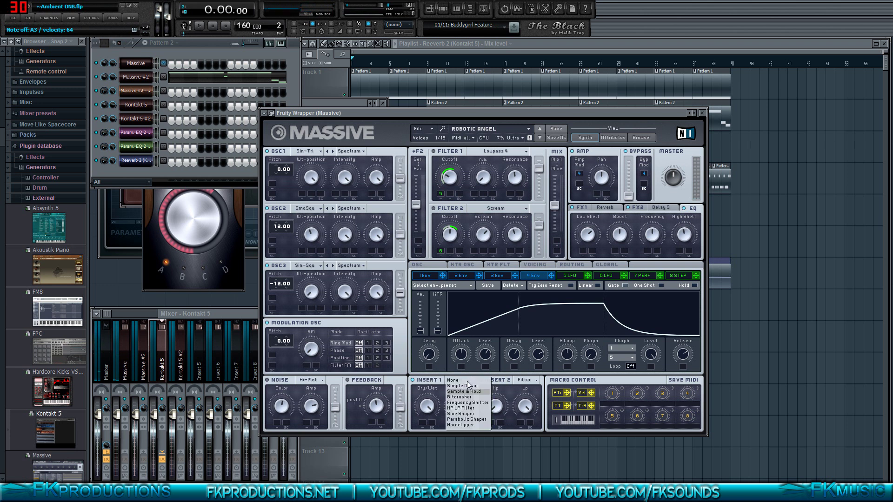
click(410, 387)
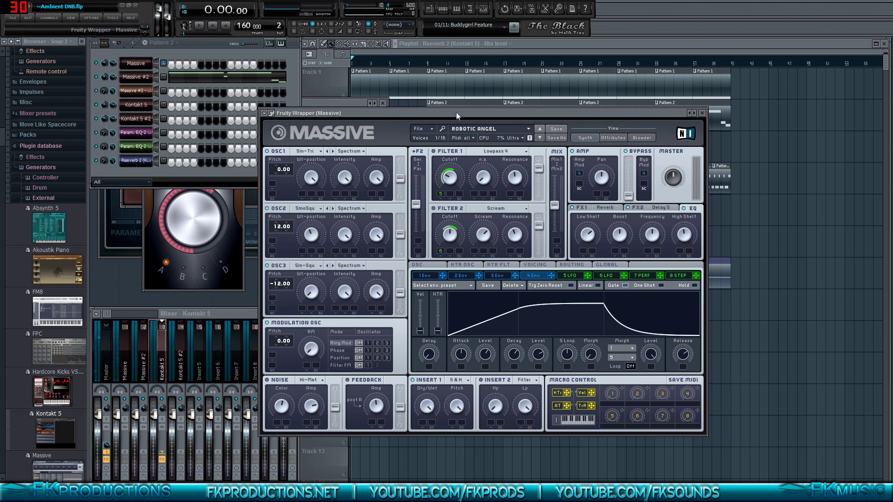
click(529, 379)
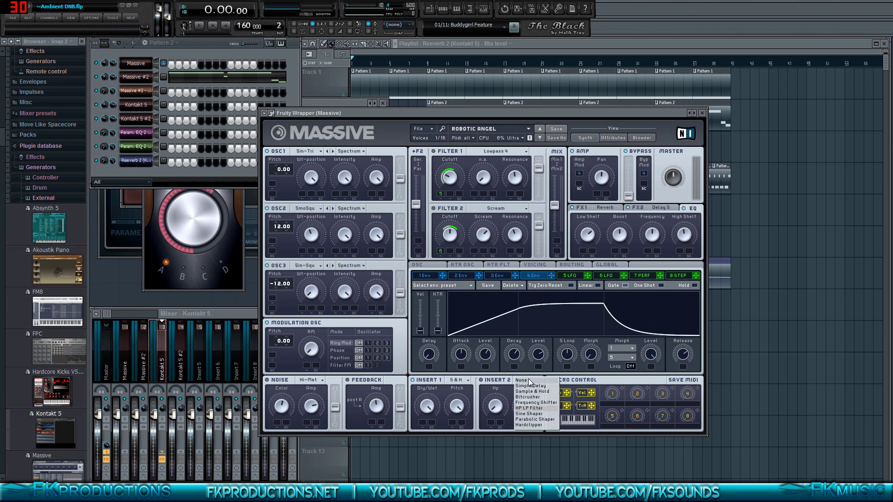
click(478, 389)
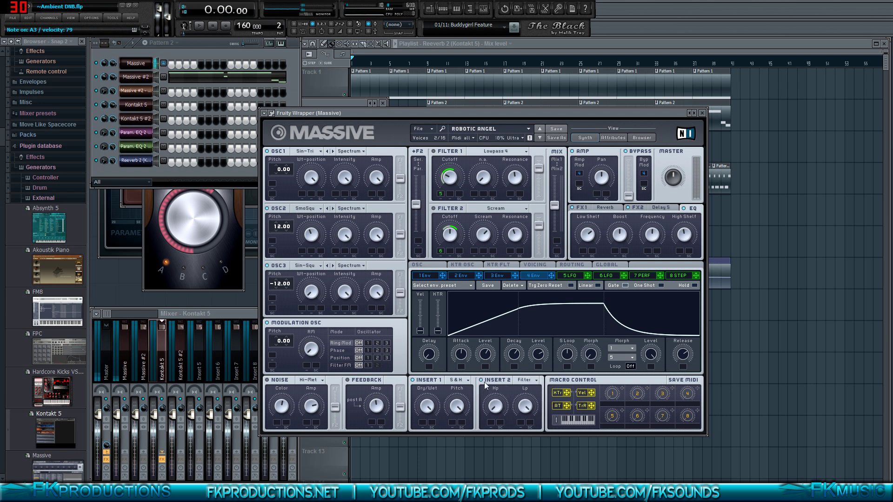
Step: Adjust the Insert 2 filter's Hp knob to a new high-pass value
drag(495, 406, 525, 429)
drag(497, 402, 526, 293)
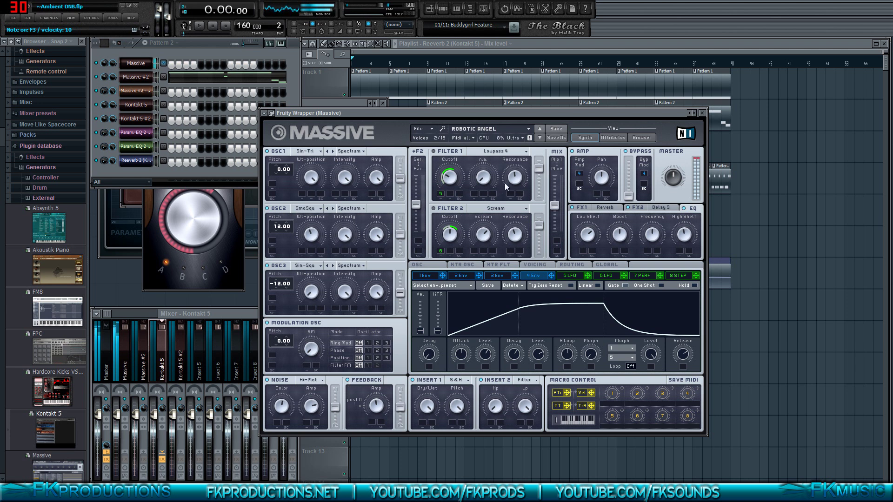
Step: Lower the Master volume to about 0.36 and bring up the 5 LFO page
scroll(672, 179, down, 3)
scroll(671, 180, down, 1)
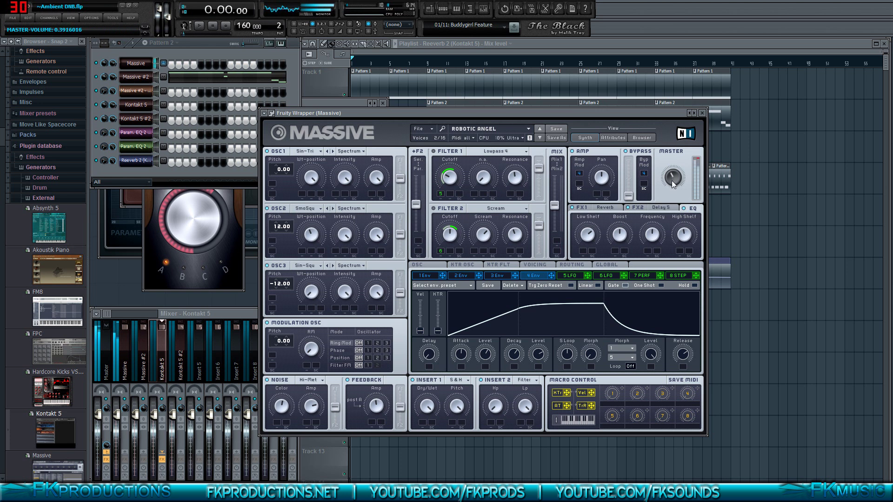
scroll(678, 179, down, 3)
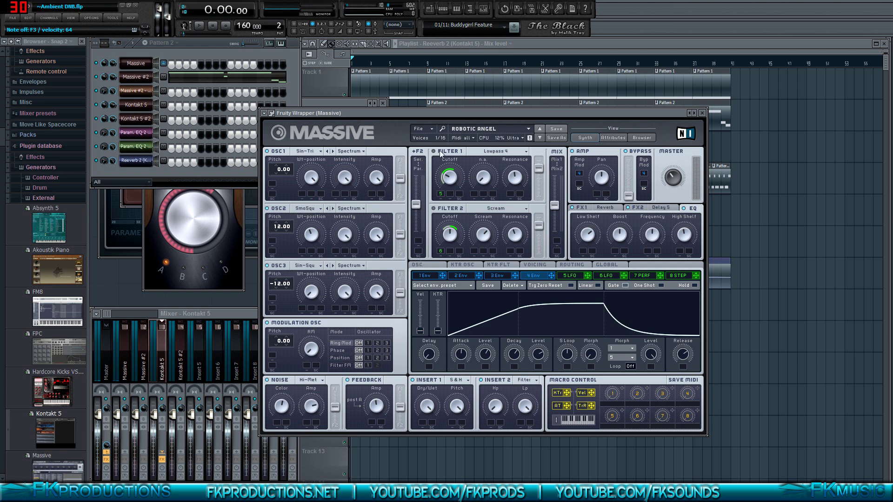
click(568, 275)
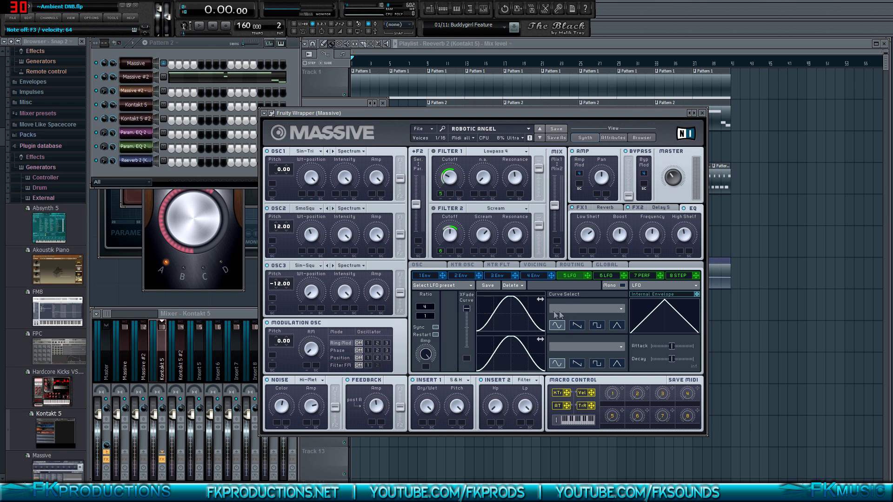
Step: Keep the 5 LFO tempo-synced and switch on its Restart option
click(435, 328)
click(436, 327)
click(671, 278)
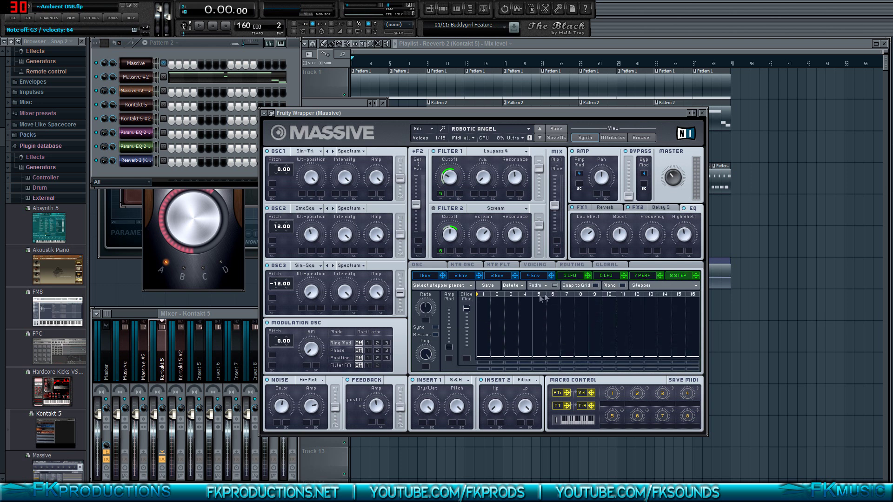
click(579, 277)
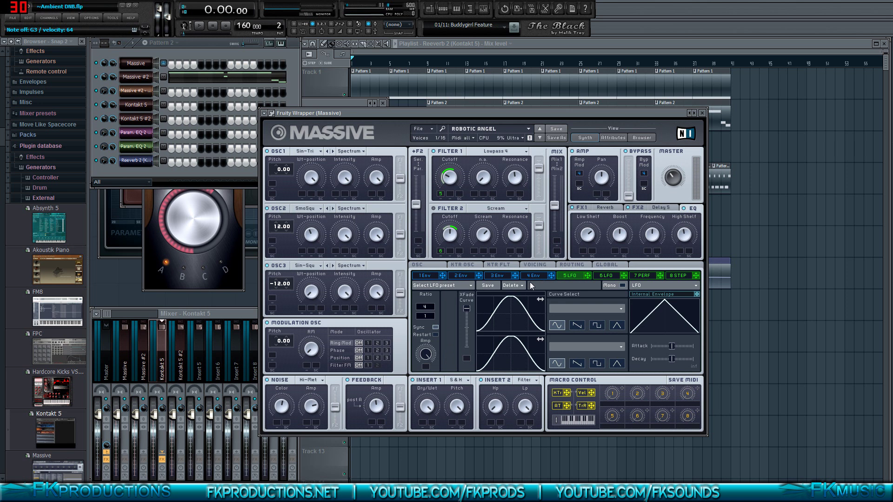
click(435, 336)
Step: Route the 5 LFO to Filter 1 Cutoff, tweak the cutoff, and show the 6 LFO at Ratio 2
drag(588, 275, 441, 197)
mouse_move(454, 181)
mouse_down()
mouse_move(453, 159)
mouse_move(447, 175)
mouse_up()
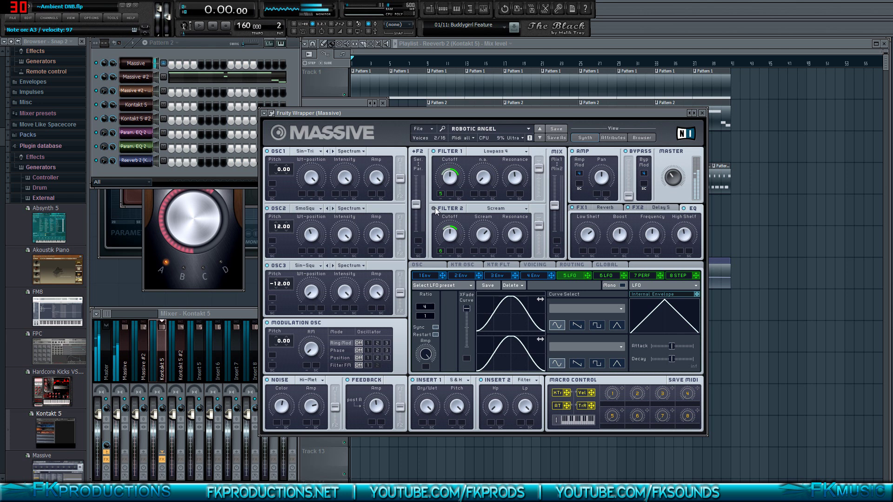
click(609, 276)
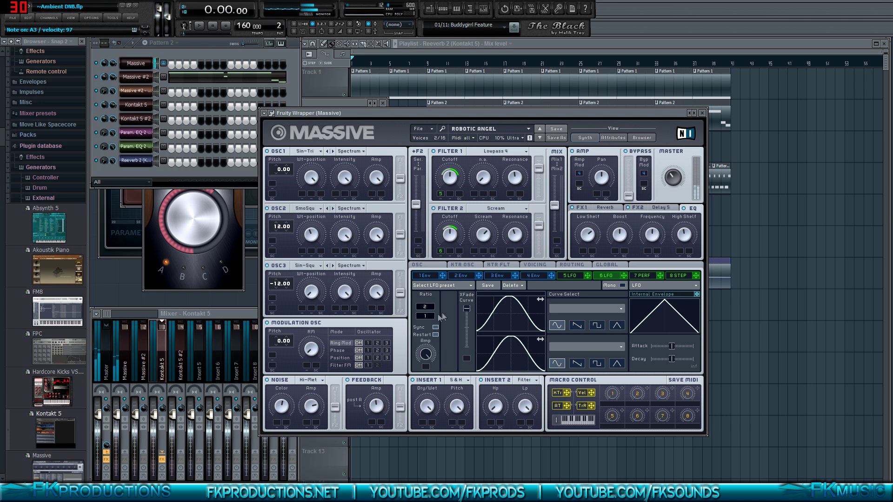
click(568, 278)
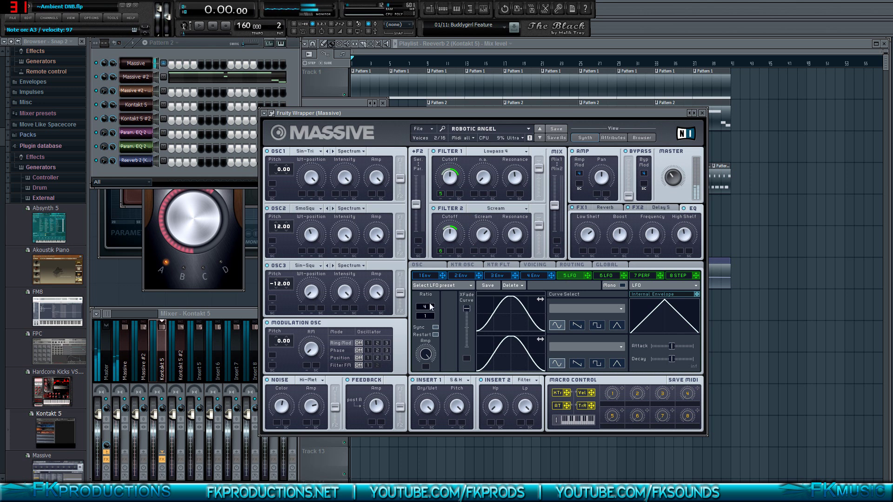
click(601, 276)
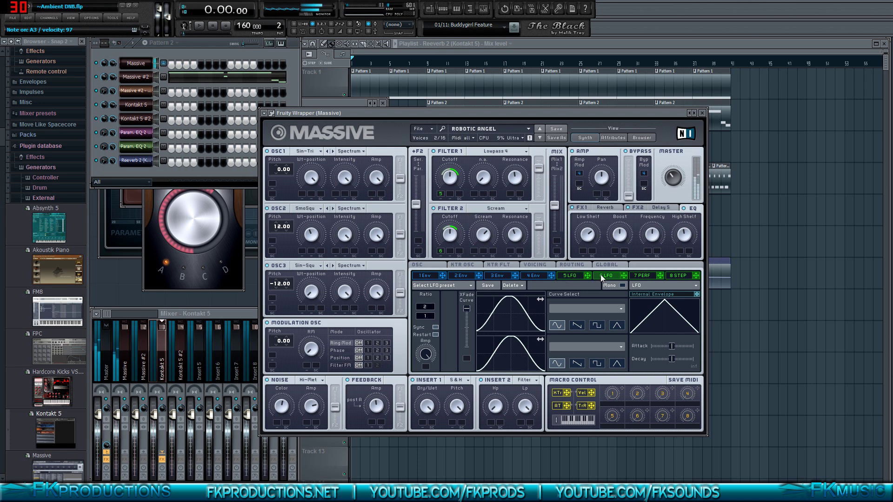
click(573, 275)
click(600, 277)
click(574, 277)
drag(590, 276, 588, 277)
click(601, 275)
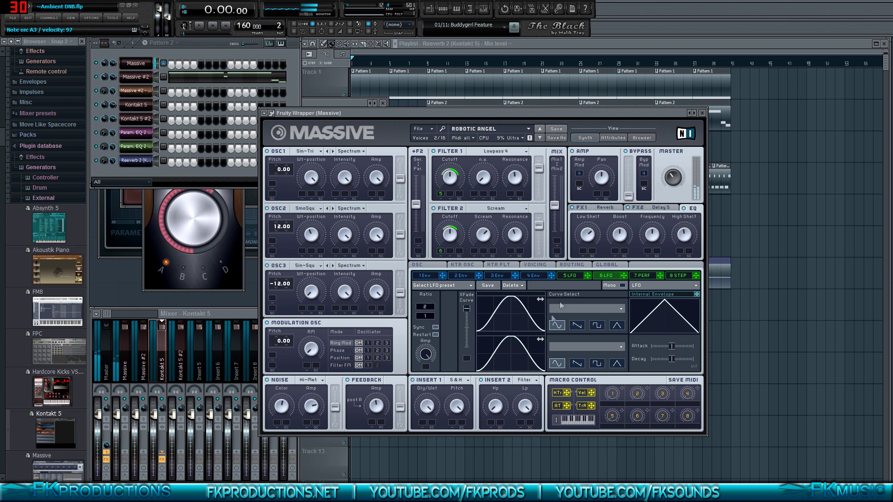
click(571, 277)
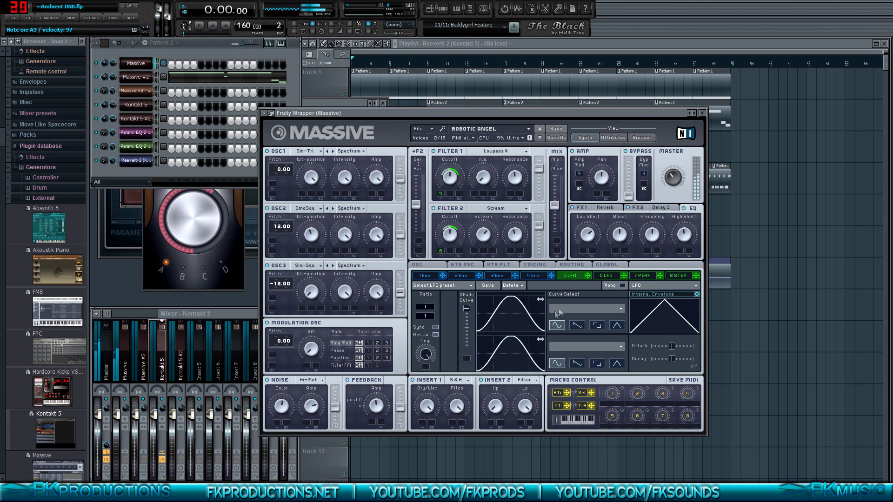
click(602, 276)
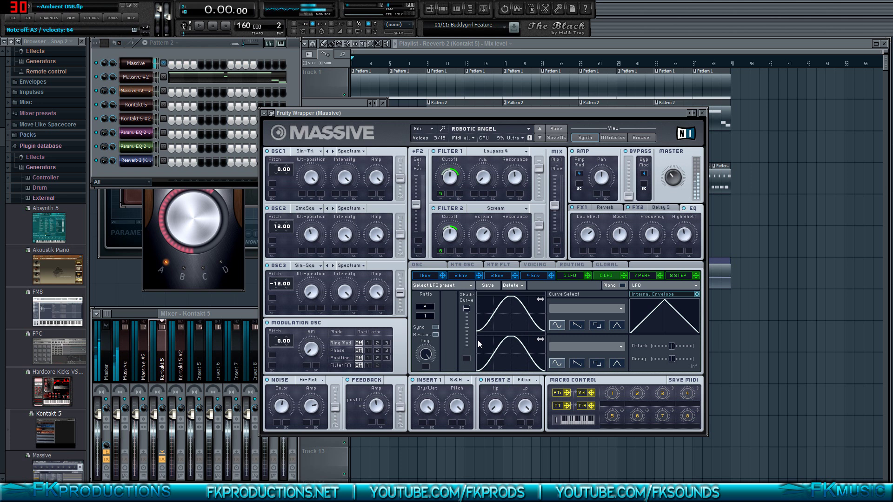
Step: Show the Massive insert in the mixer instead of Kontakt 5, with Massive's window in front
click(235, 313)
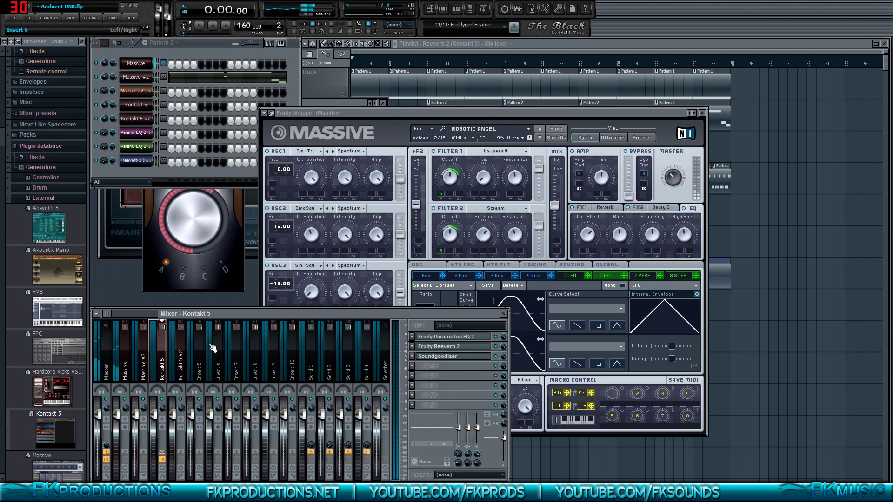
click(128, 365)
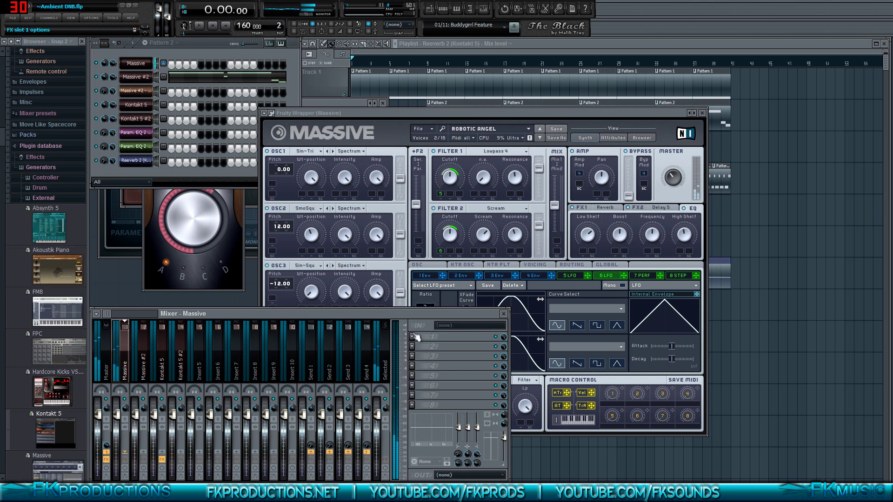
click(457, 114)
click(236, 314)
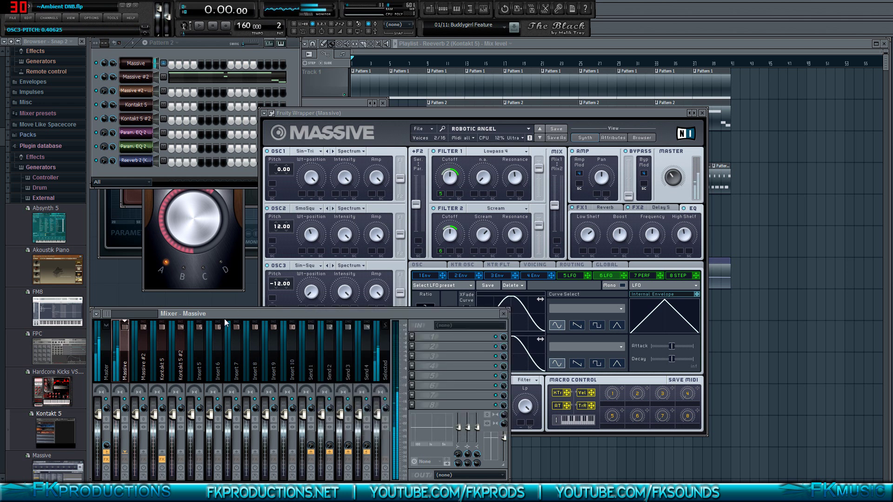
click(523, 113)
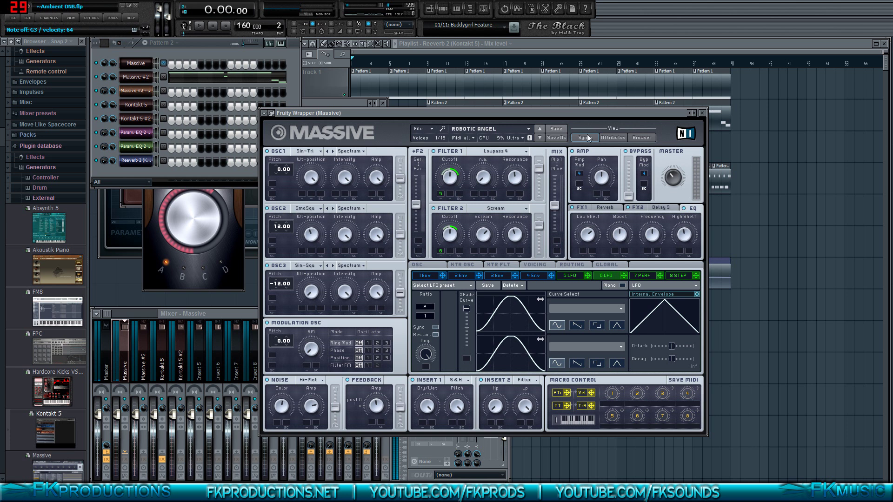
Step: Nudge the Massive window left and enter the author's full name in the Attributes Author field
drag(381, 113, 371, 118)
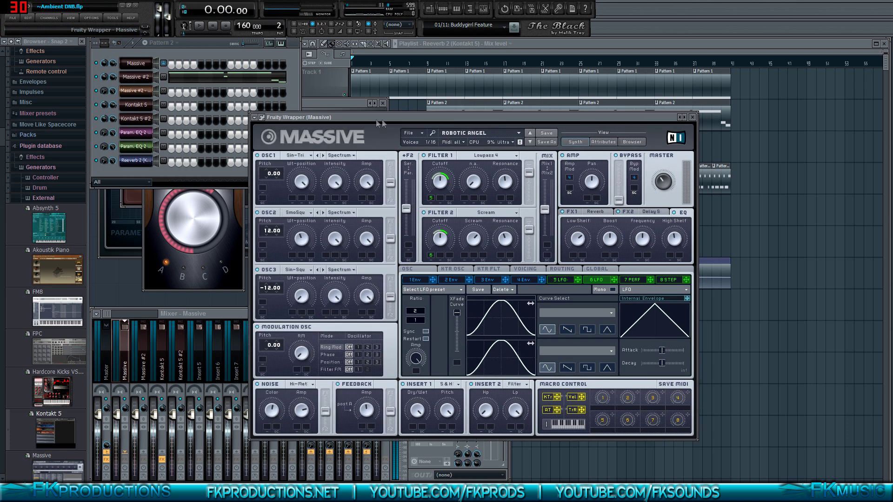
click(603, 142)
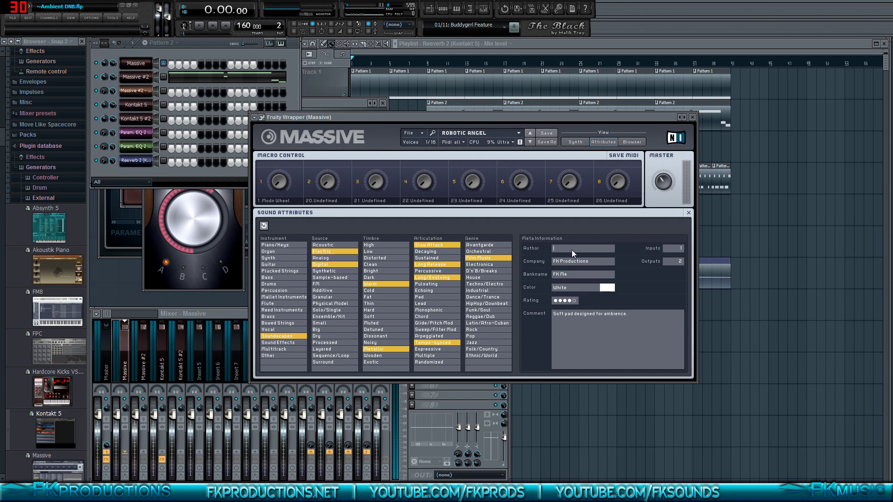
text(haniel Fisher)
Step: Back on the synth page, raise the Robotic Angel master volume to about 0.52
click(575, 142)
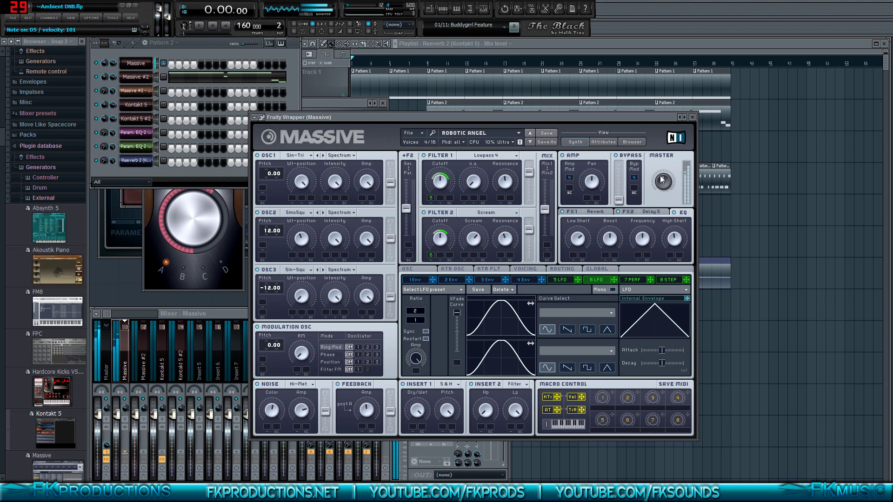
drag(663, 180, 665, 181)
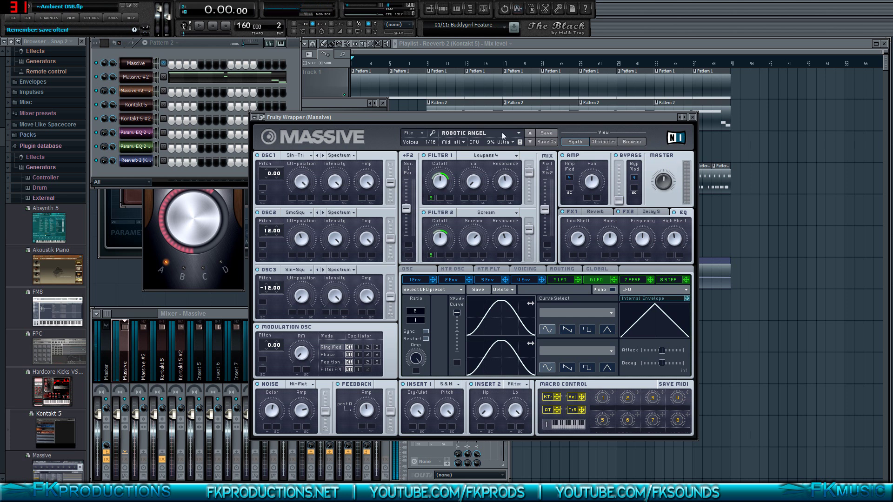
Step: Browse the Robotic Angel attributes and saved-sound list, ending on the 'Soft pad designed for ambience.' attributes page
click(604, 141)
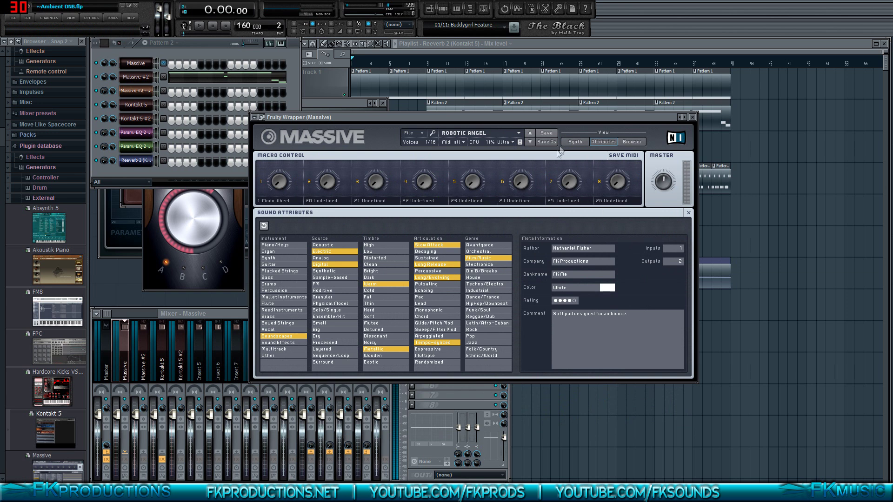
click(572, 142)
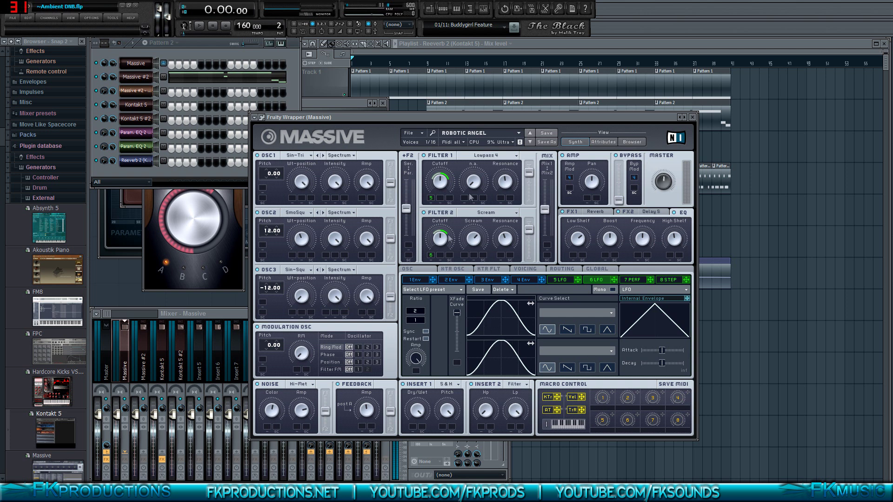
click(594, 142)
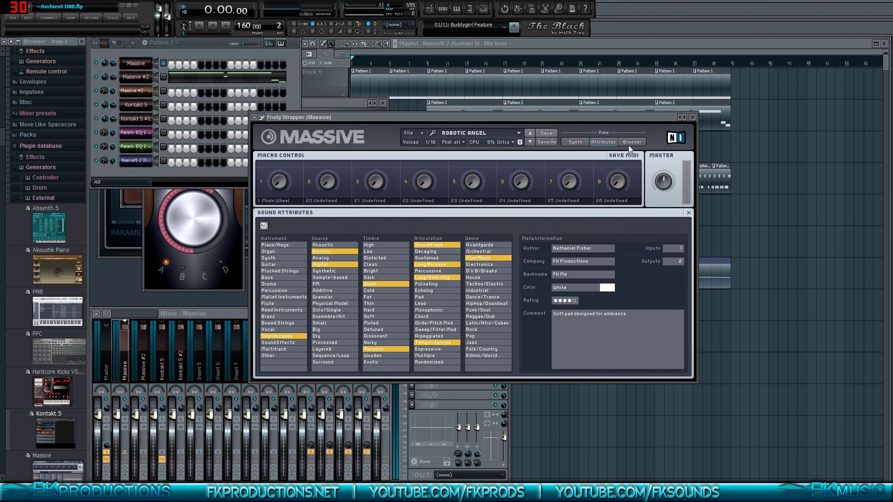
click(631, 142)
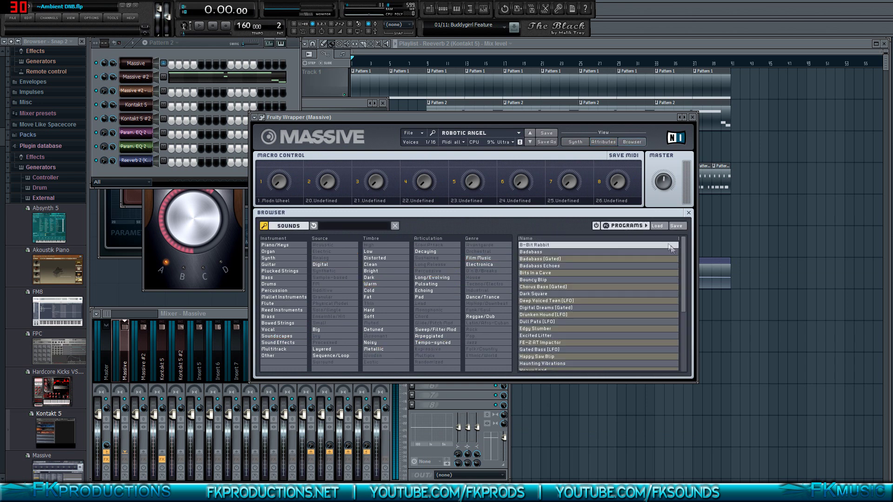
mouse_move(684, 256)
mouse_down()
mouse_move(678, 333)
mouse_move(680, 248)
mouse_up()
click(600, 142)
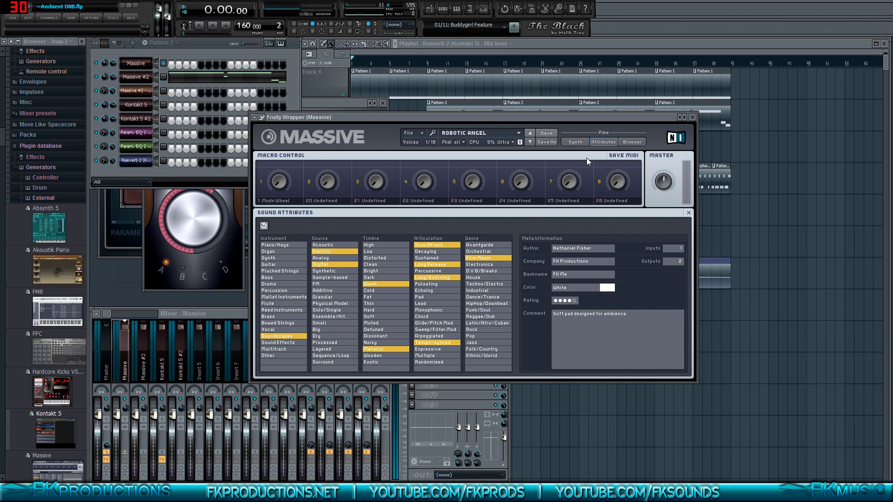
Step: Switch Massive from the attributes page back to the Synth view for the Robotic Angel patch
click(581, 142)
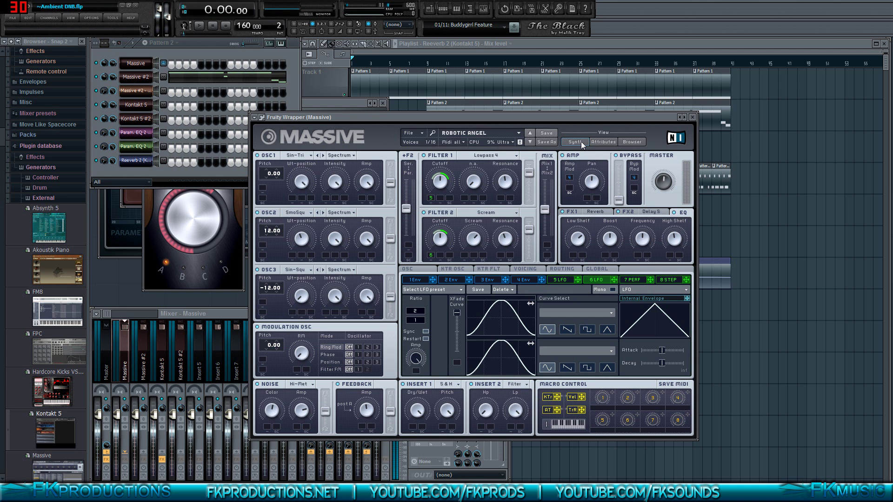
Step: Start project playback and open the Massive #2 plugin window, moving it to the lower right
key(F5)
key(space)
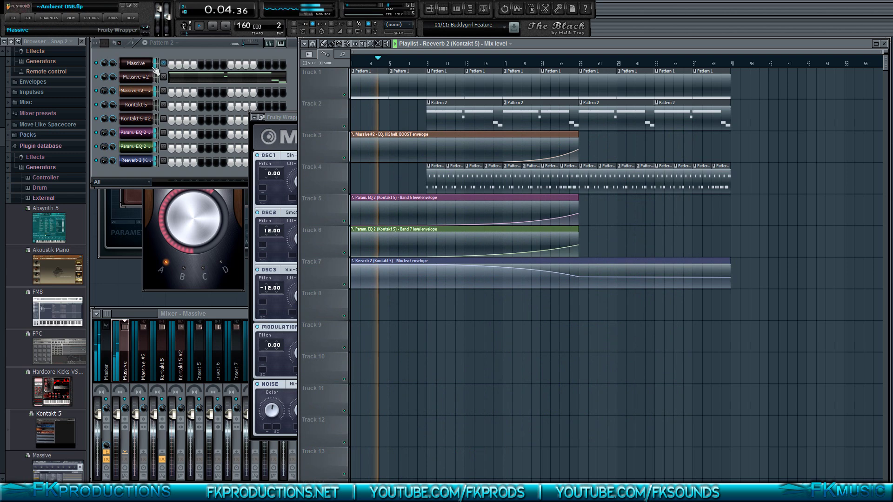
click(137, 78)
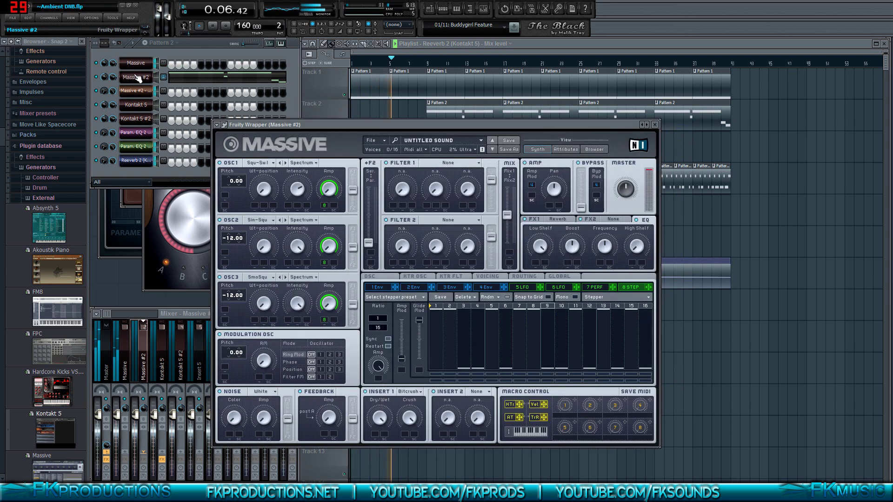
drag(357, 126, 672, 135)
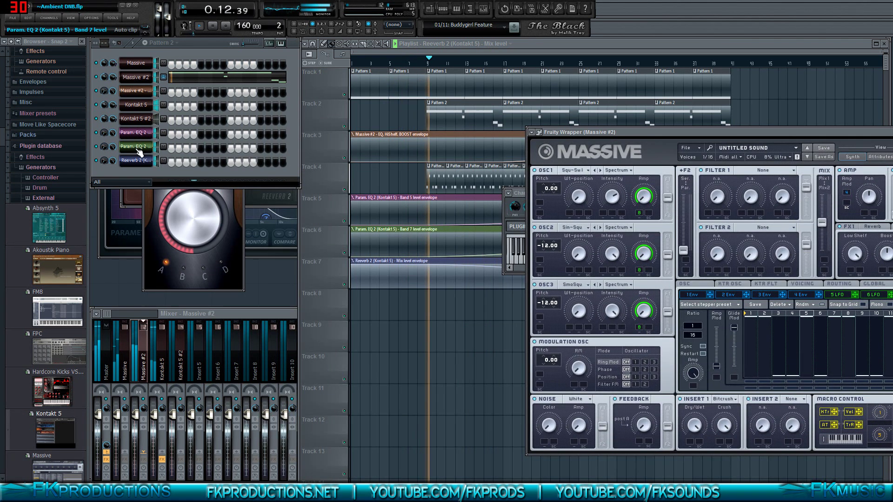
Step: Open and close the Kontakt 5 #2 and Kontakt 5 Rock Kit 2 plugin windows
click(136, 118)
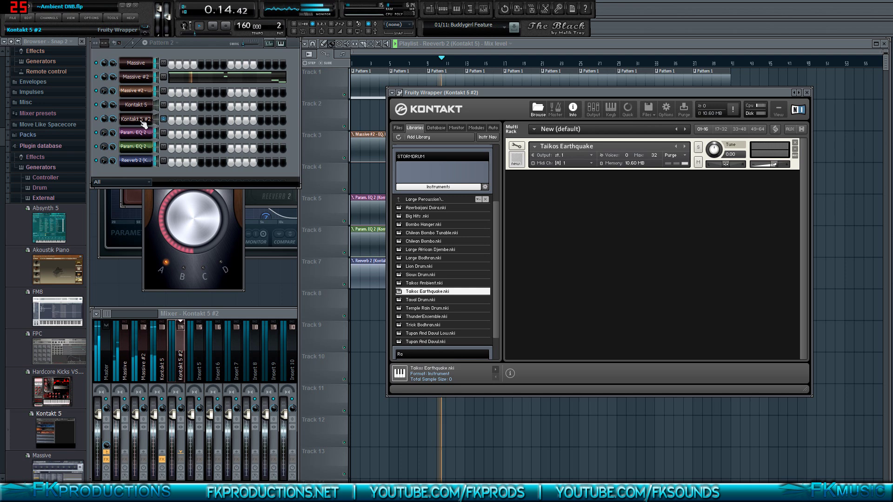
drag(563, 92, 246, 152)
click(491, 152)
click(133, 105)
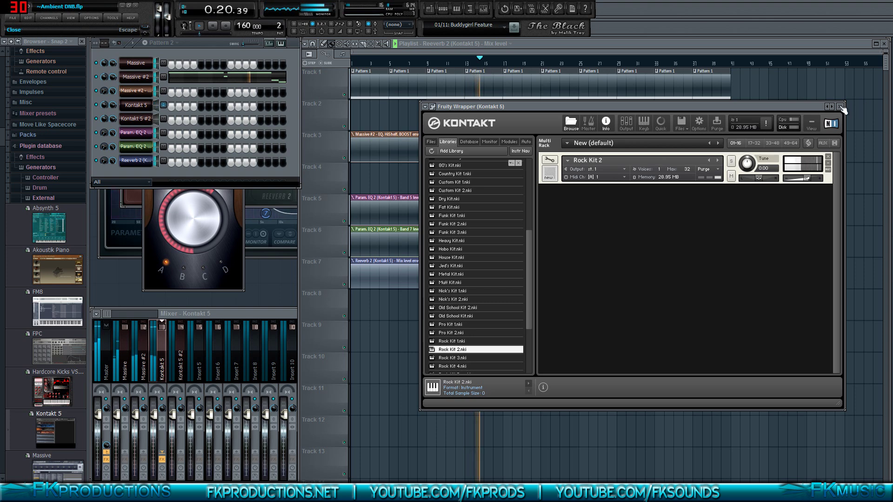
click(144, 105)
Step: Reopen Massive #2 at left centre, then bring the playlist forward and enlarge its tracks
click(144, 78)
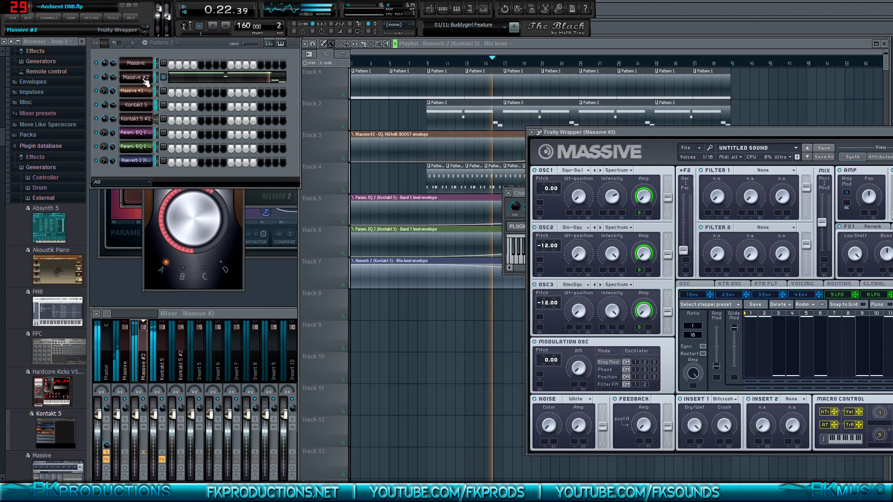
drag(614, 133, 240, 137)
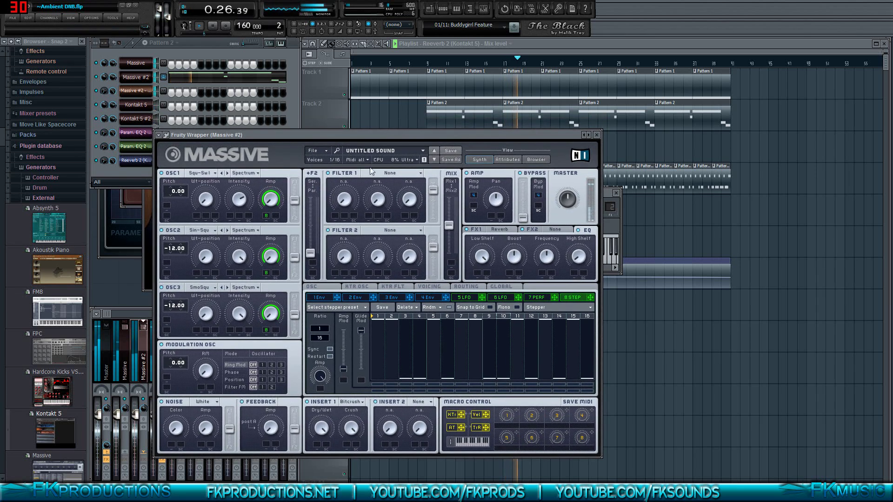
drag(378, 137, 407, 135)
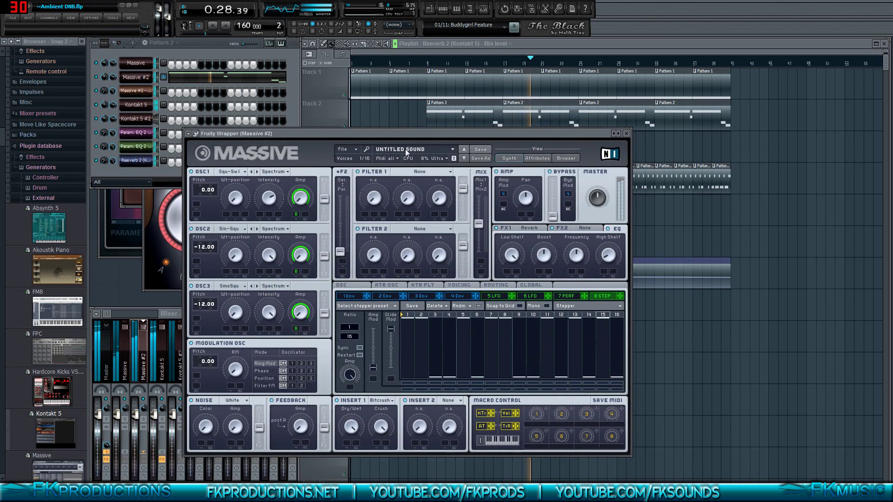
click(408, 52)
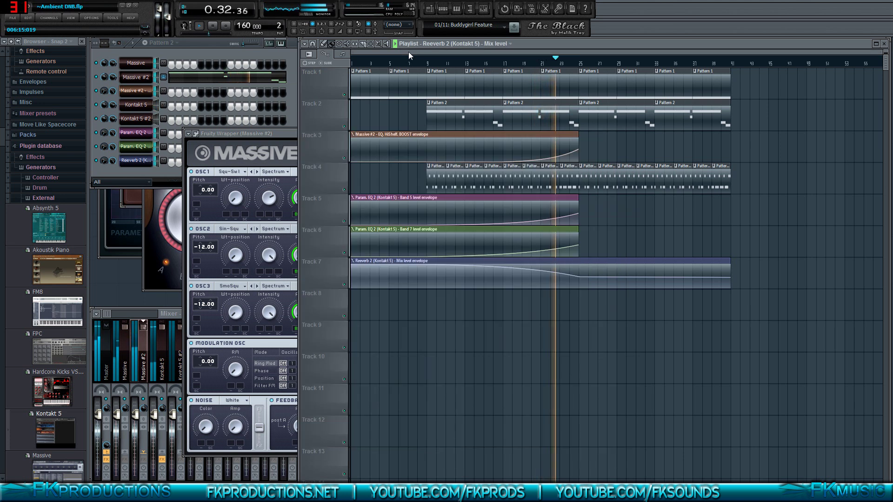
scroll(612, 201, up, 3)
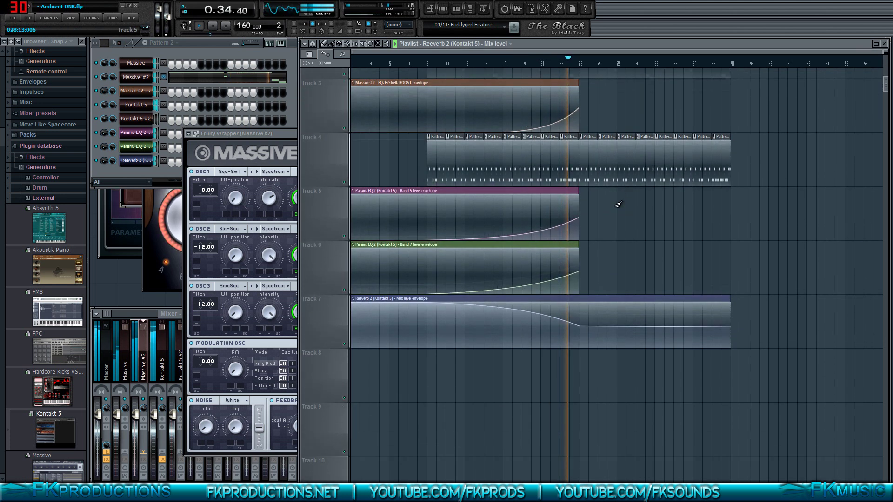
scroll(619, 204, up, 2)
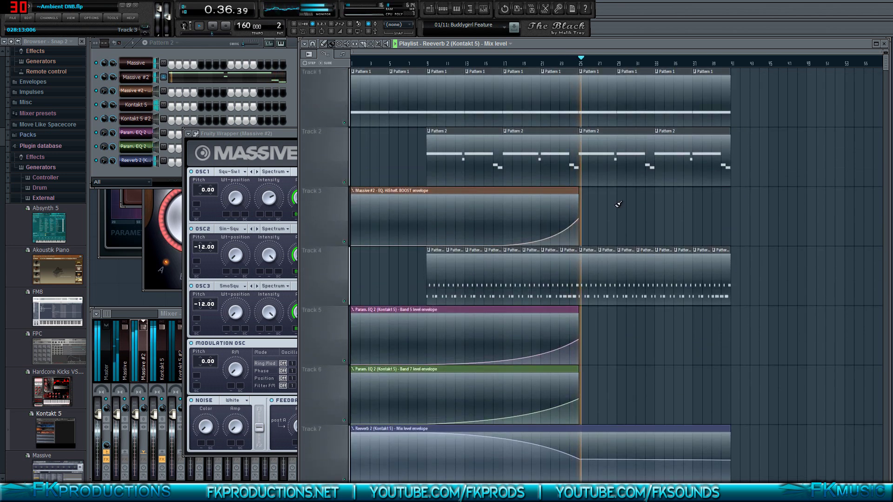